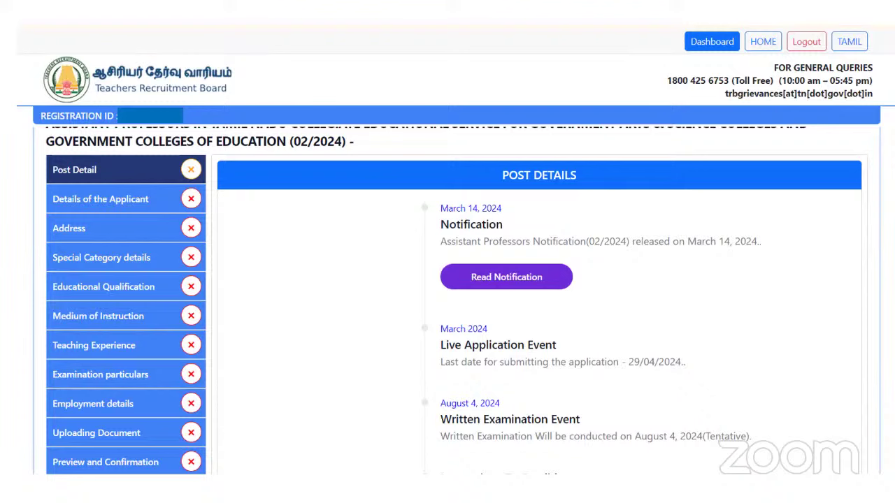
Mark the syllabus note below Subject Applied for with a red ink tick and the handwritten word "disciplines"
key(ctrl+minus)
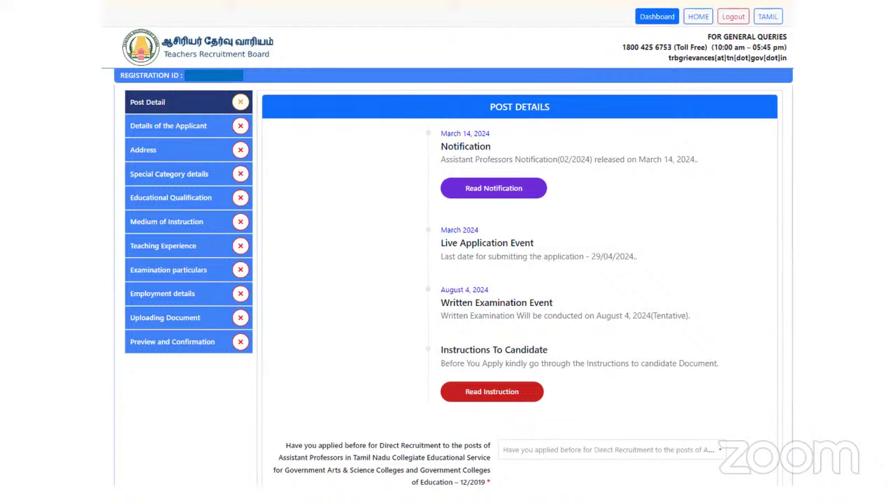
scroll(520, 280, down, 3)
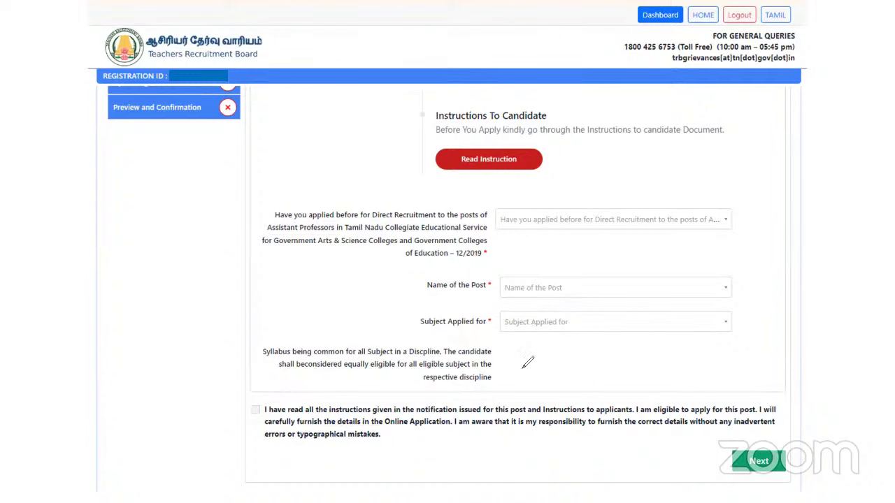
drag(521, 358, 553, 337)
mouse_move(567, 358)
mouse_down()
mouse_move(611, 357)
mouse_move(642, 343)
mouse_move(635, 342)
mouse_up()
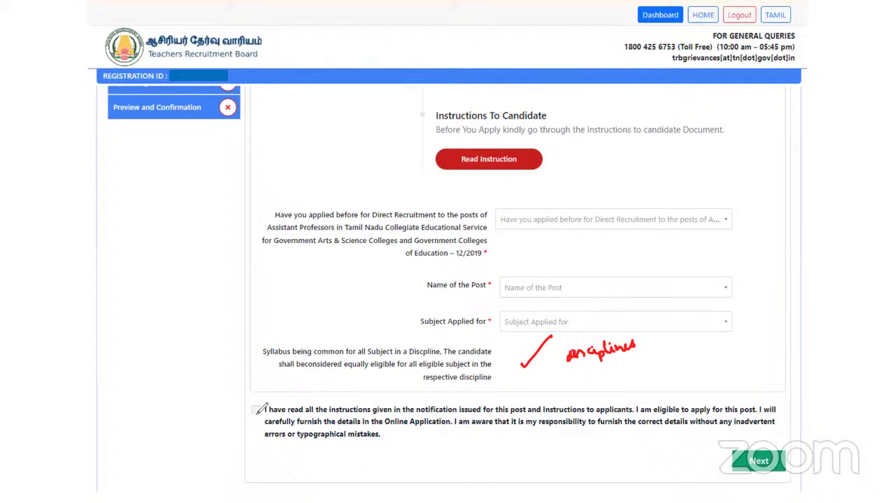
Mark the instructions declaration checkbox and the Next button on the Post Details slide in red ink
drag(250, 408, 271, 389)
drag(765, 434, 778, 430)
click(536, 318)
click(509, 341)
click(511, 355)
click(514, 366)
click(517, 376)
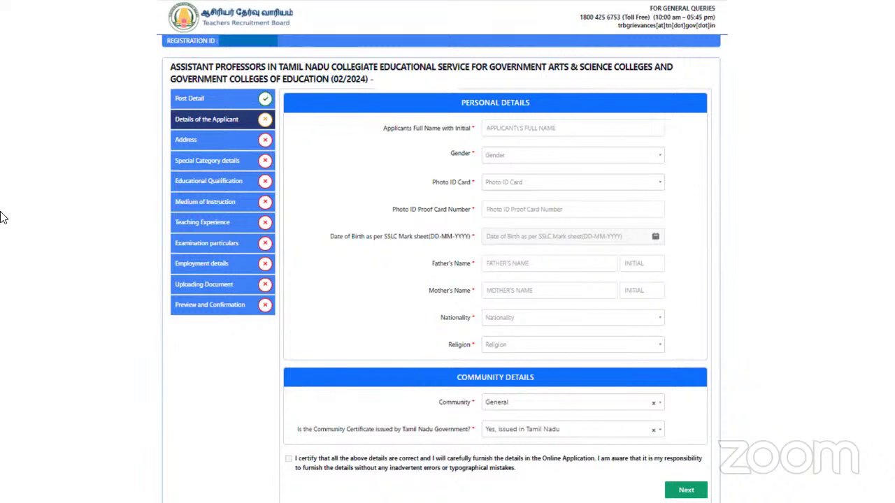
Circle the status icon of Details of the Applicant in red ink and draw a tick beside it
mouse_move(276, 114)
mouse_down()
mouse_move(256, 124)
mouse_move(277, 129)
mouse_move(280, 117)
mouse_up()
drag(284, 119, 306, 106)
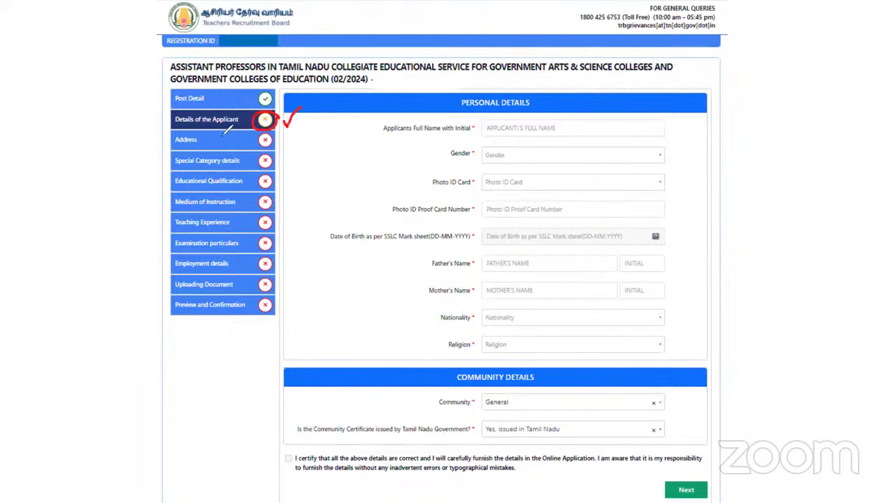
drag(222, 125, 227, 135)
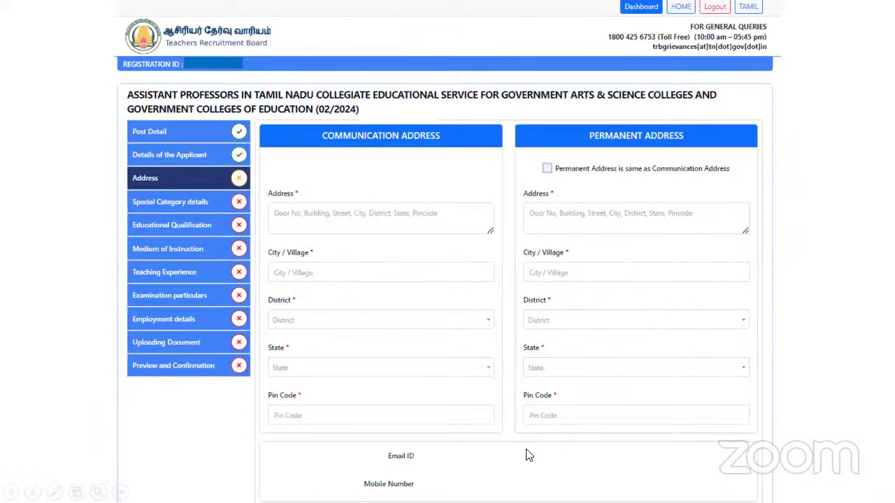
With the pen, draw red lines beside Email ID and Mobile Number on the Address slide and write "Correct" next to them
right_click(121, 293)
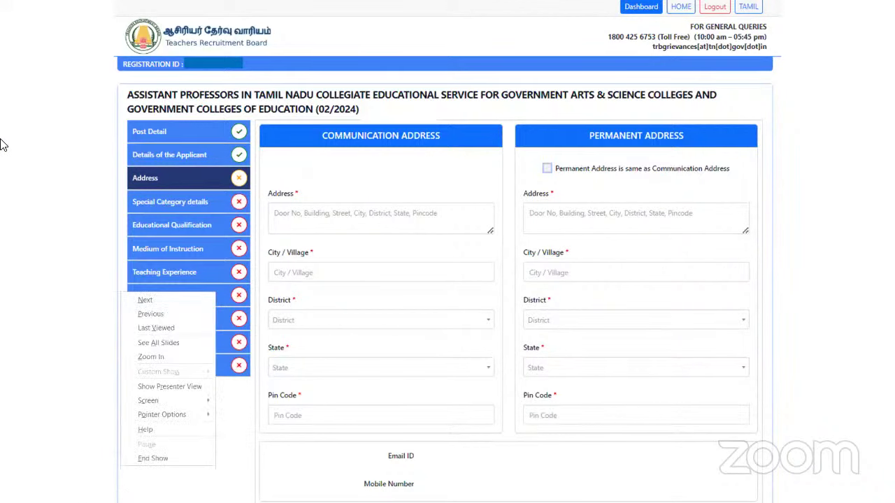
key(ctrl+p)
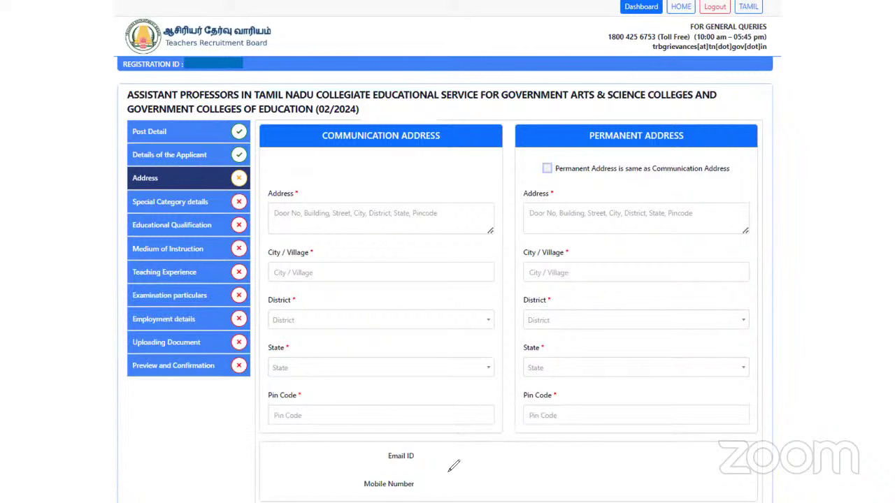
drag(436, 463, 515, 433)
mouse_move(443, 490)
mouse_down()
mouse_move(497, 466)
mouse_move(589, 447)
mouse_move(591, 456)
mouse_up()
drag(567, 488, 591, 468)
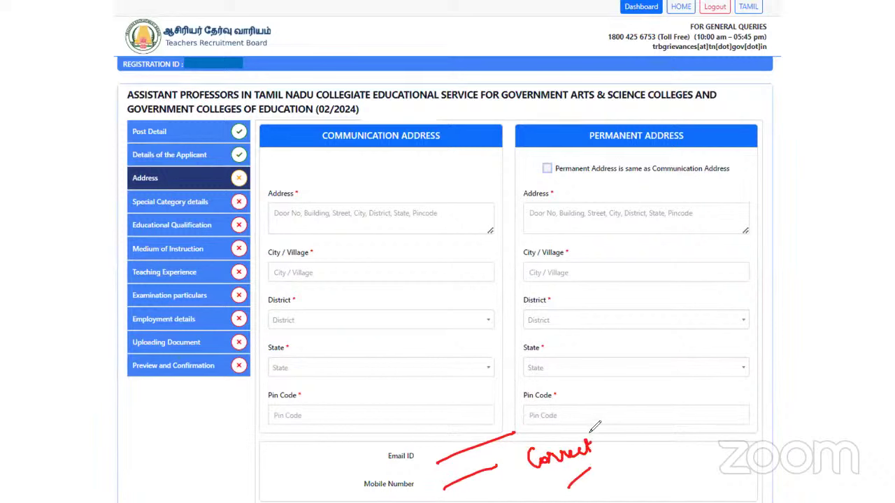
Tick the Communication Address section and the same-address checkbox in red ink, and draw a dash in each Permanent Address field from Address to Pin Code
mouse_move(352, 170)
mouse_down()
mouse_move(358, 179)
mouse_move(381, 158)
mouse_up()
click(426, 163)
drag(540, 163, 560, 148)
drag(599, 211, 580, 216)
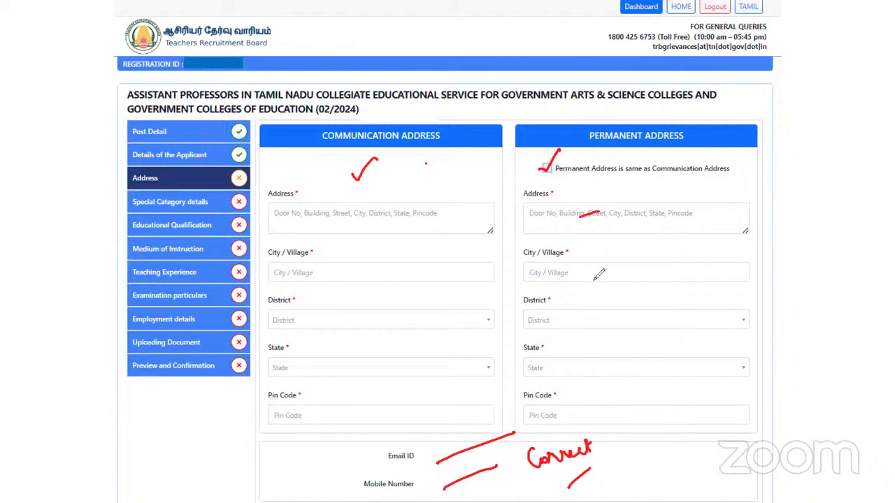
drag(583, 273, 595, 272)
drag(587, 318, 598, 318)
drag(594, 368, 606, 366)
drag(596, 414, 611, 414)
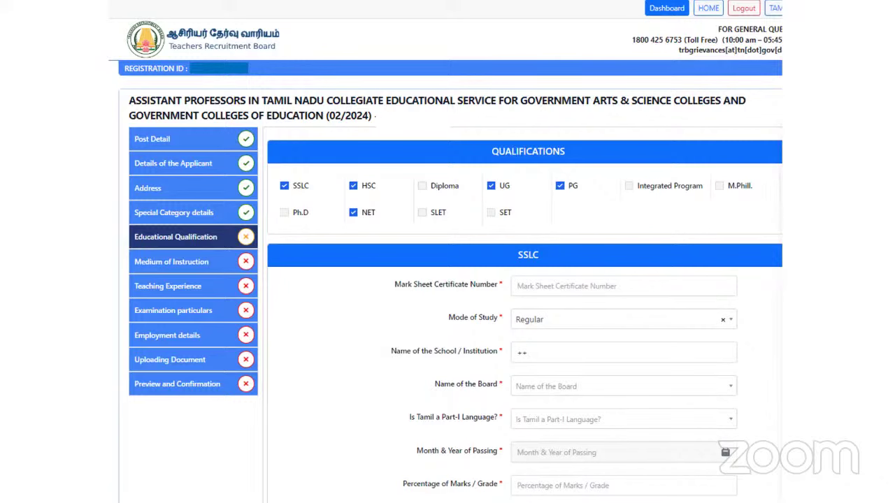
Examine the Educational Qualification slides covering the qualifications list and the SSLC, HSC, UG degree and PG degree fields
scroll(524, 314, down, 5)
scroll(524, 315, up, 5)
scroll(525, 315, down, 5)
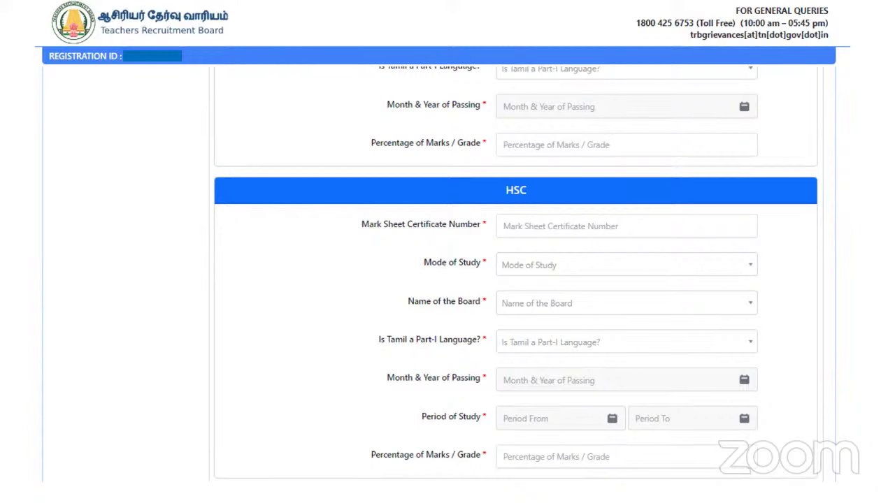
scroll(447, 280, down, 5)
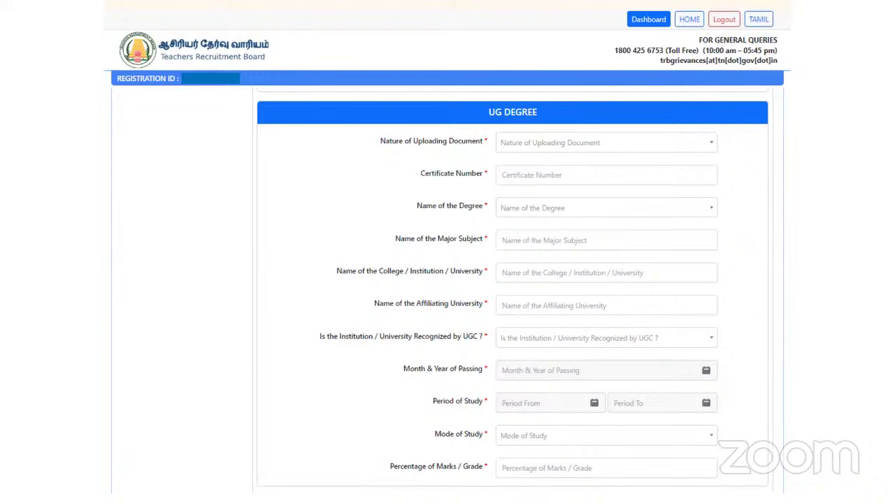
scroll(448, 279, down, 5)
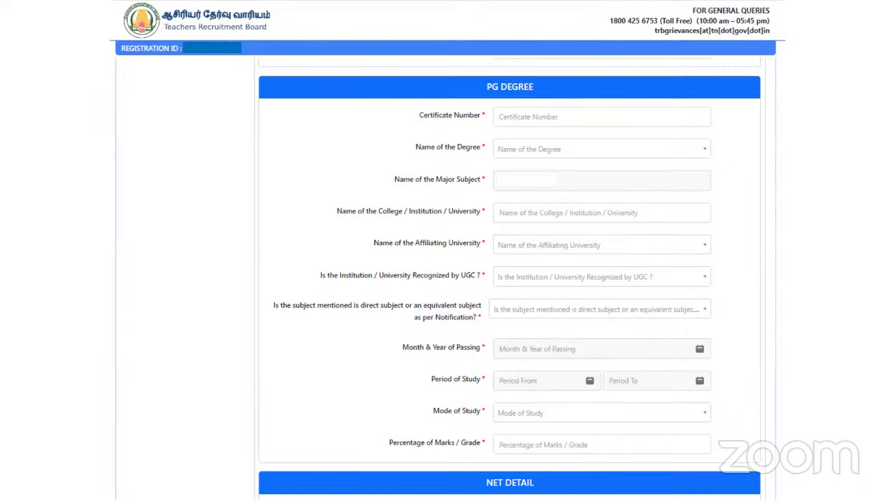
scroll(447, 280, up, 15)
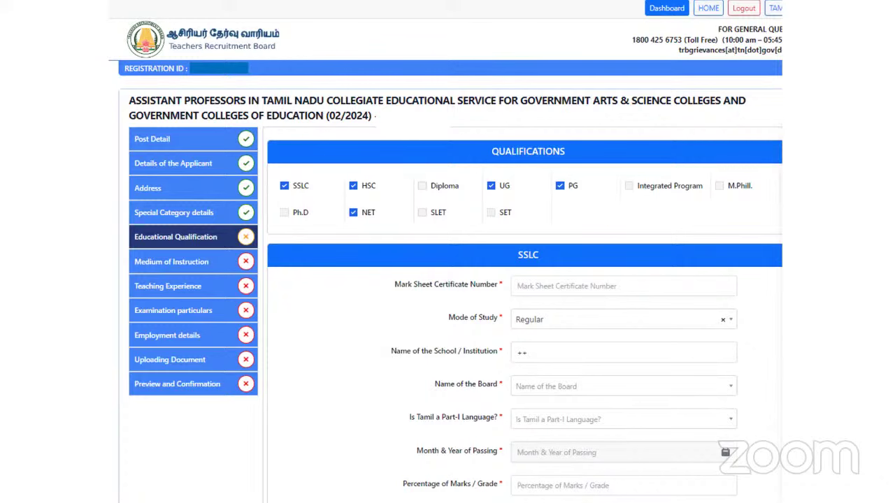
scroll(524, 314, down, 5)
scroll(448, 280, down, 15)
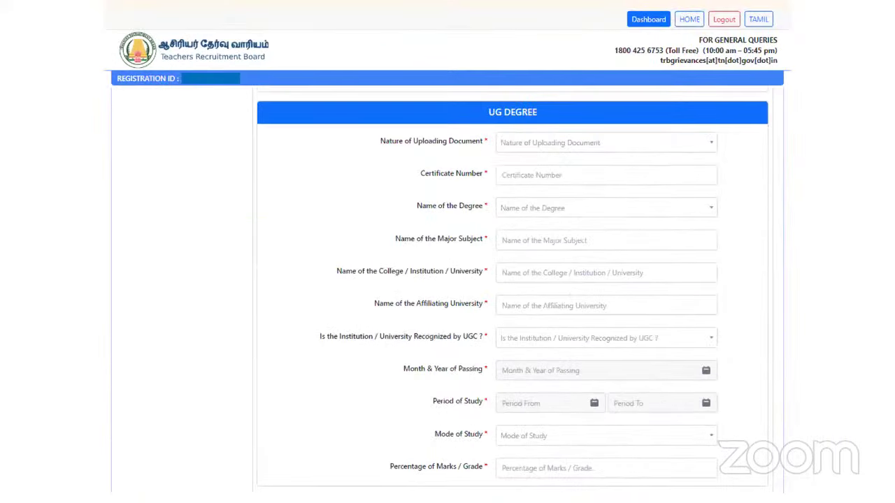